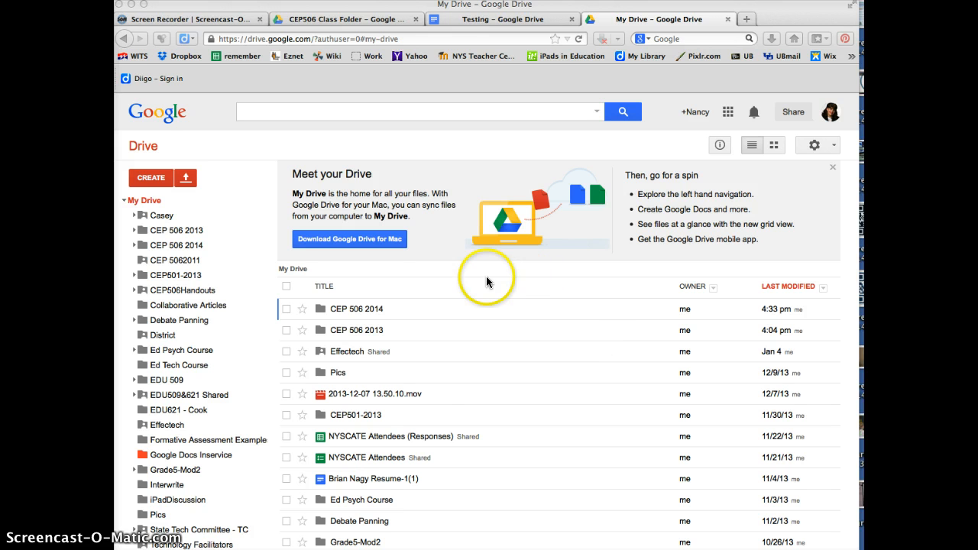
Step: Expand the My Drive folder tree to list subfolders like Casey, CEP 506 2014 and District
left_click(123, 203)
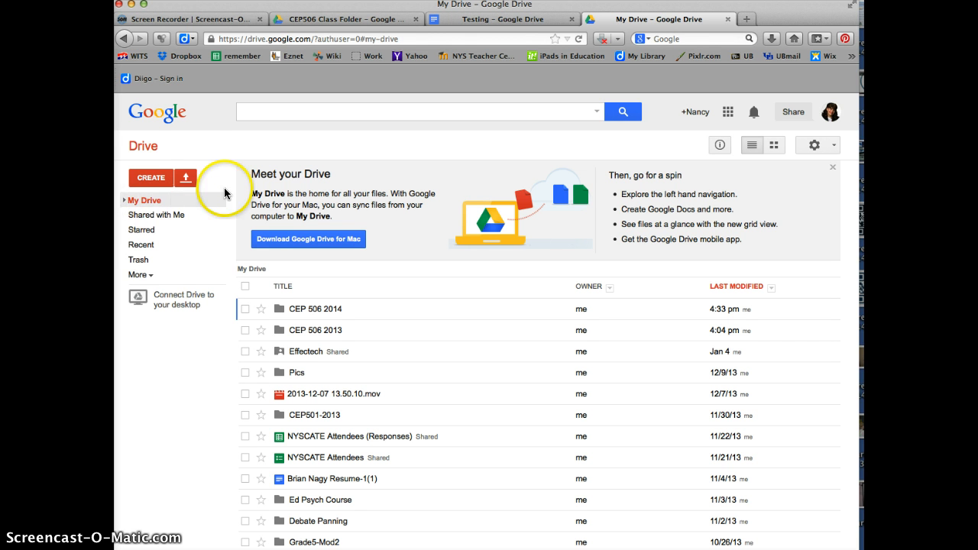
left_click(125, 202)
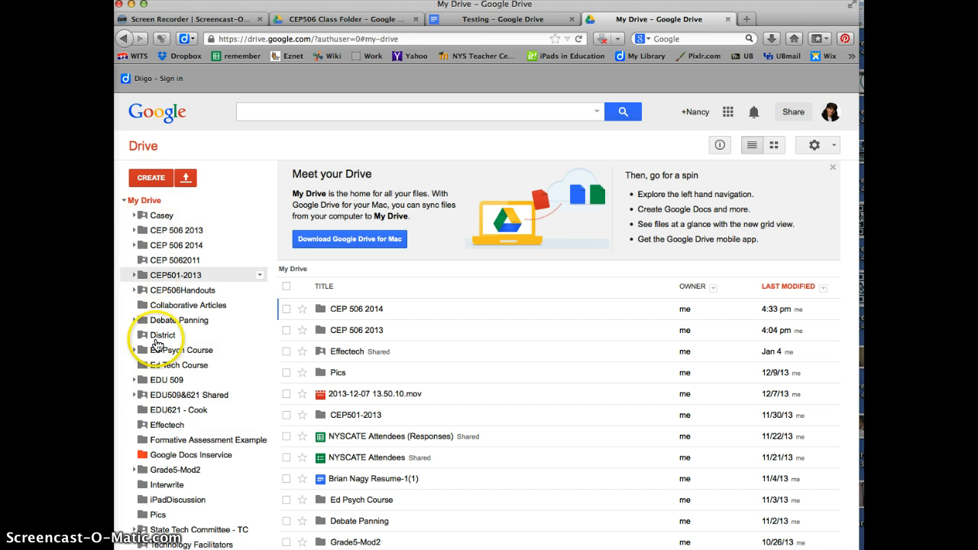
scroll(159, 435, "down", 3)
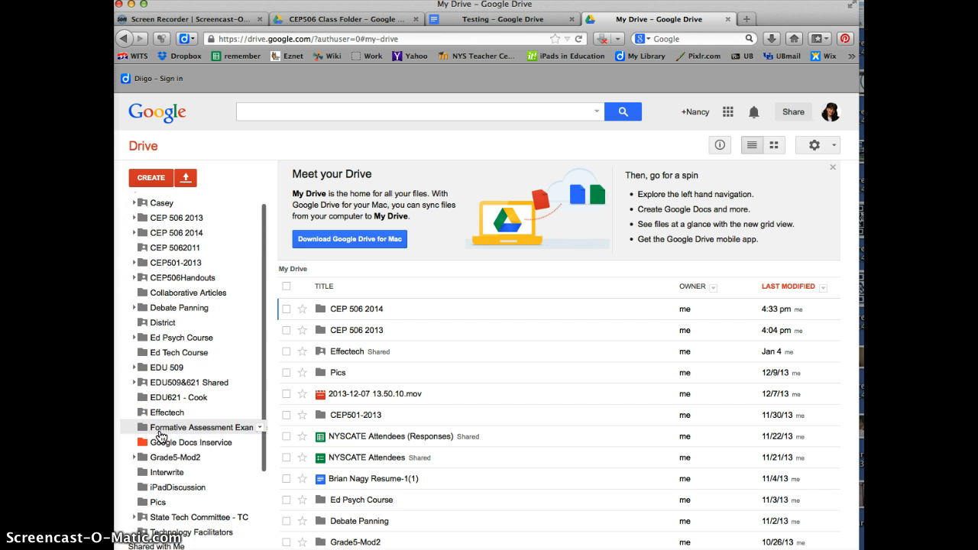
scroll(159, 436, "up", 3)
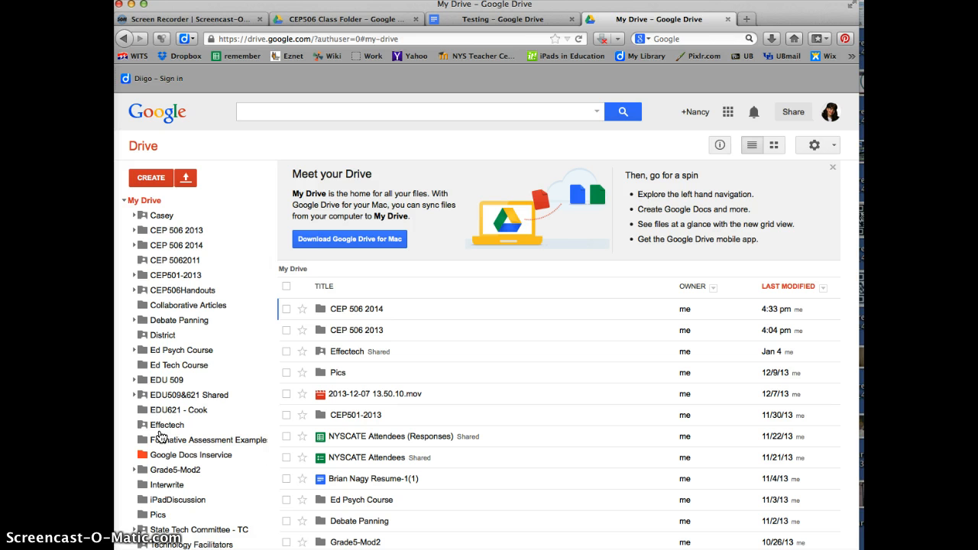
left_click(157, 200)
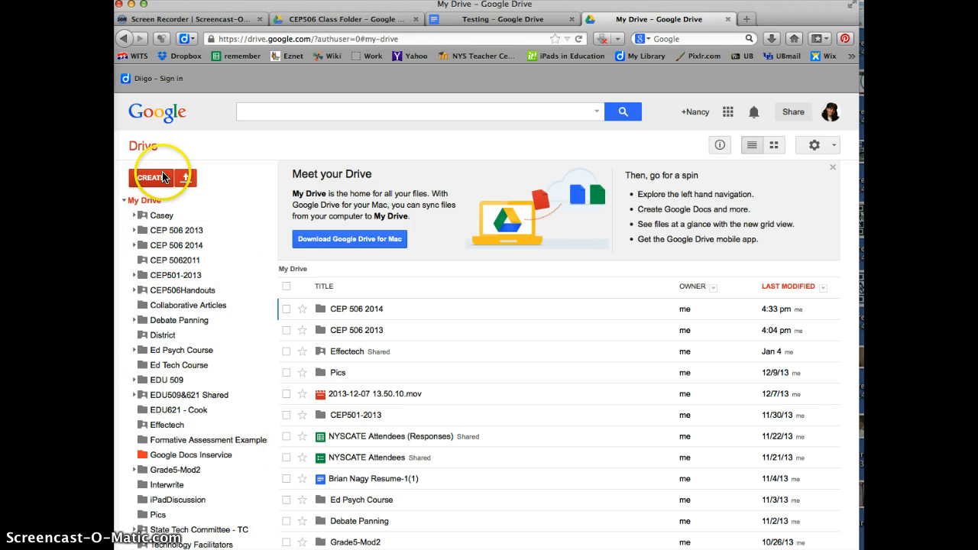
Step: Create a folder named with the owner's name plus 'Cep506', then open the empty folder
left_click(150, 180)
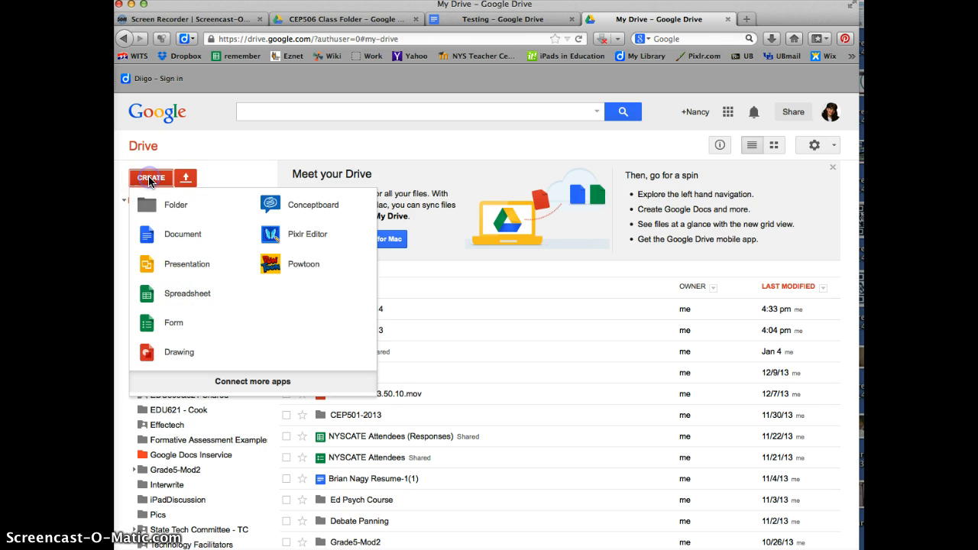
left_click(163, 207)
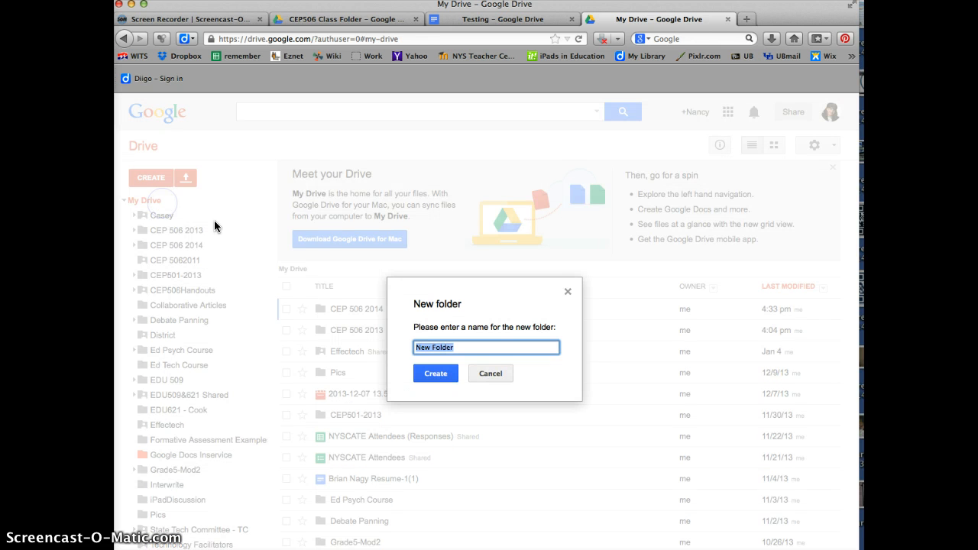
left_click(436, 374)
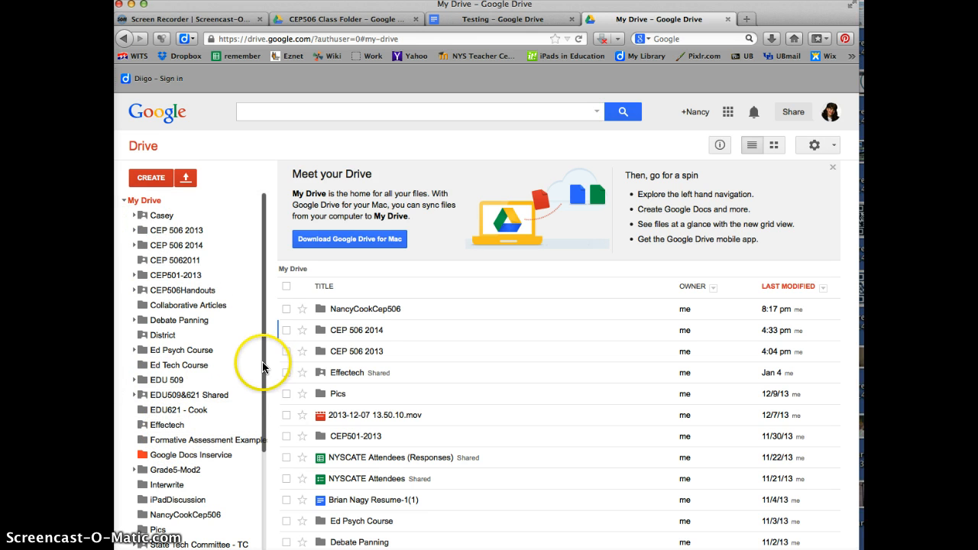
scroll(267, 364, "down", 1)
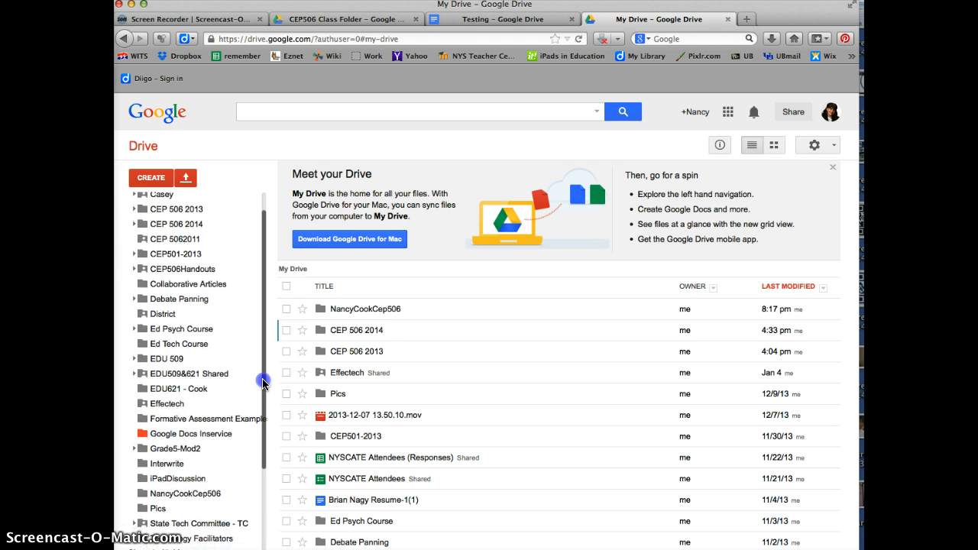
left_click(182, 495)
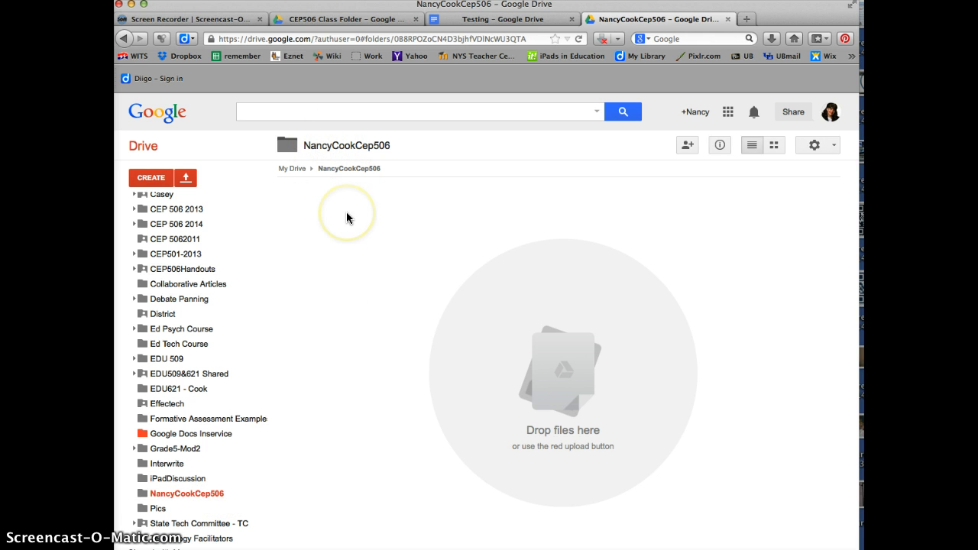
left_click(688, 146)
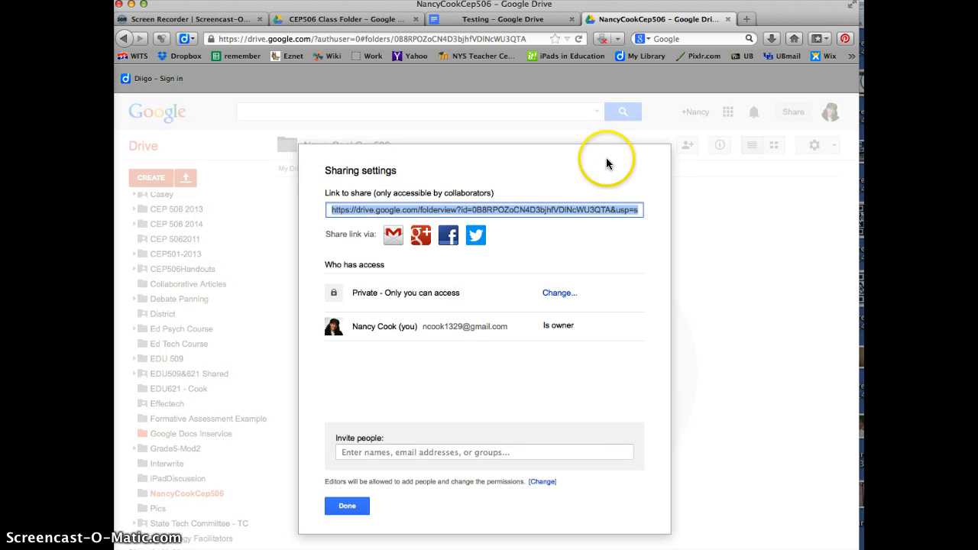
left_click(382, 453)
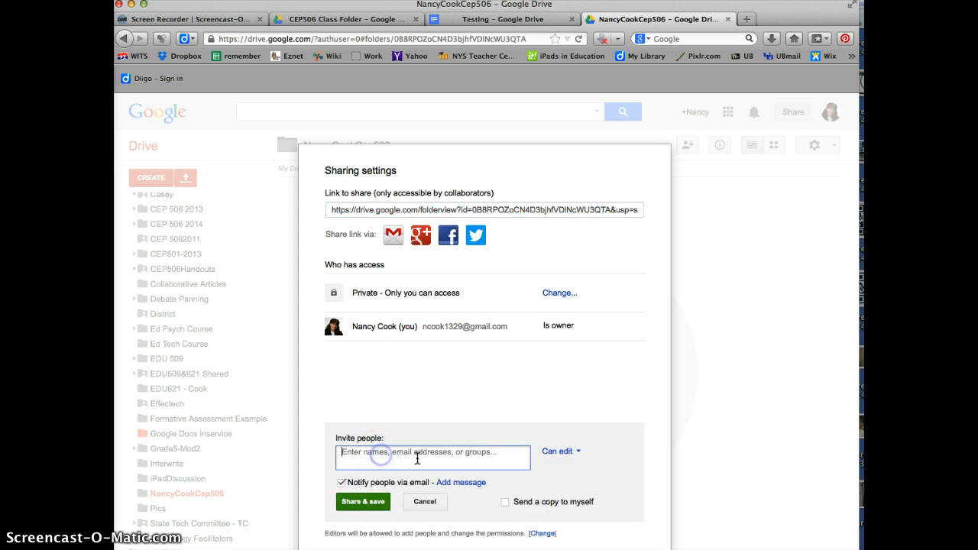
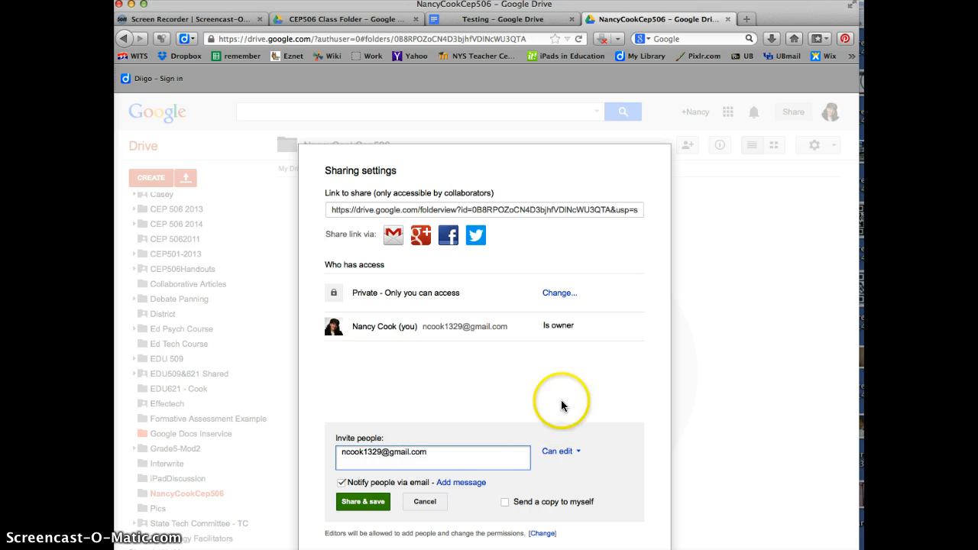
left_click(341, 483)
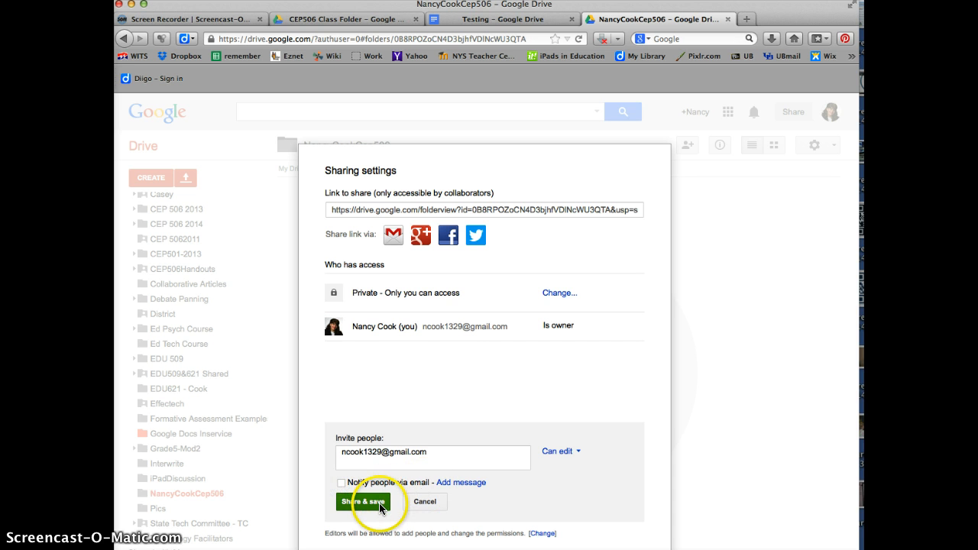
left_click(419, 504)
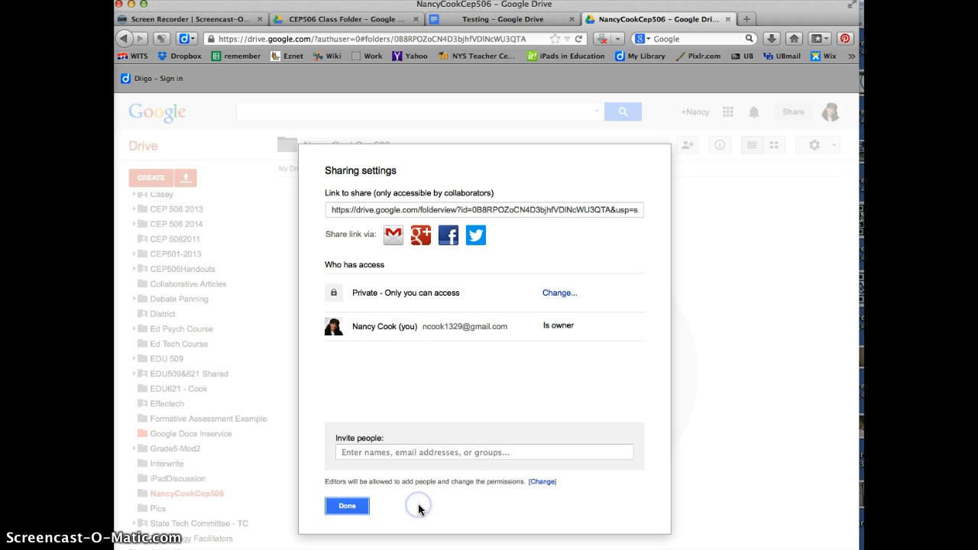
left_click(350, 505)
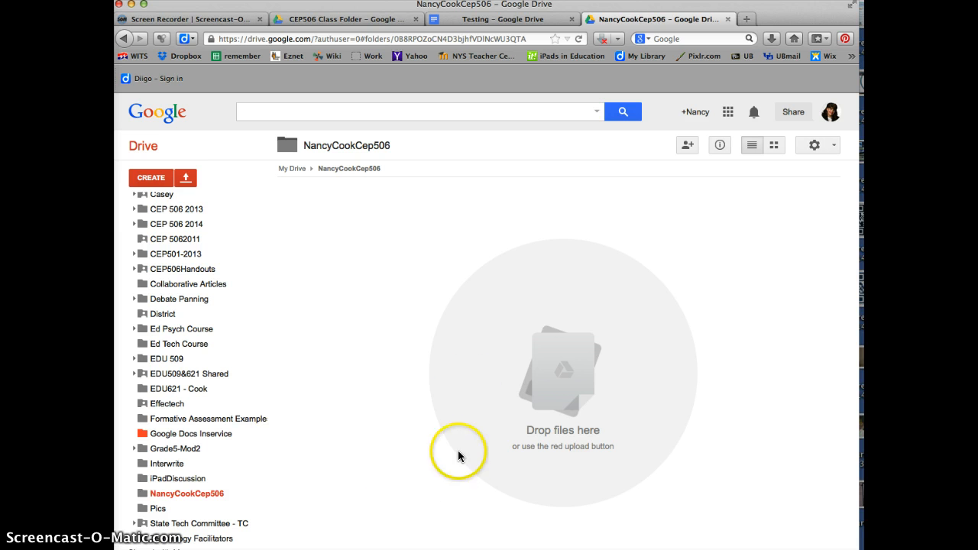
Step: Switch to the Shared with Me list showing items such as APR Debate and Christmas List
scroll(122, 213, "up", 1)
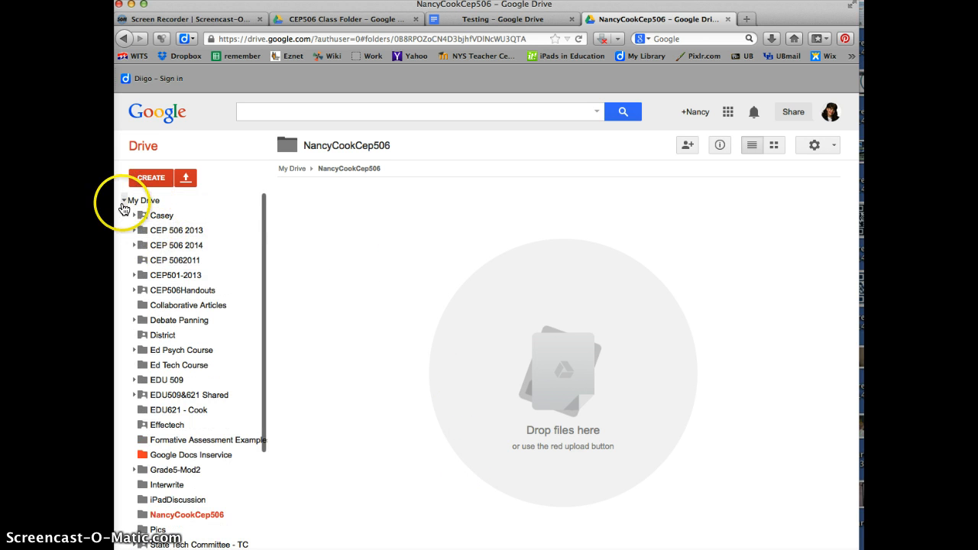
left_click(125, 201)
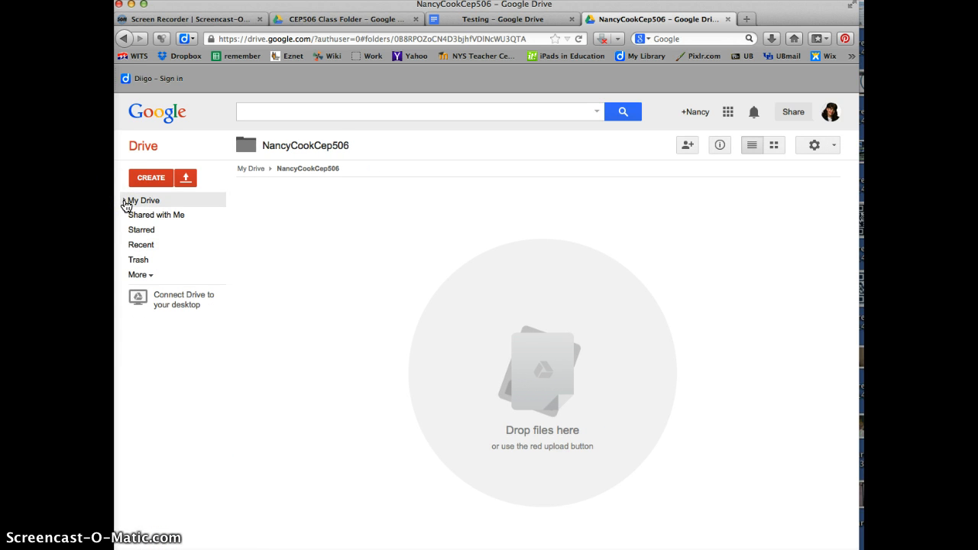
left_click(152, 221)
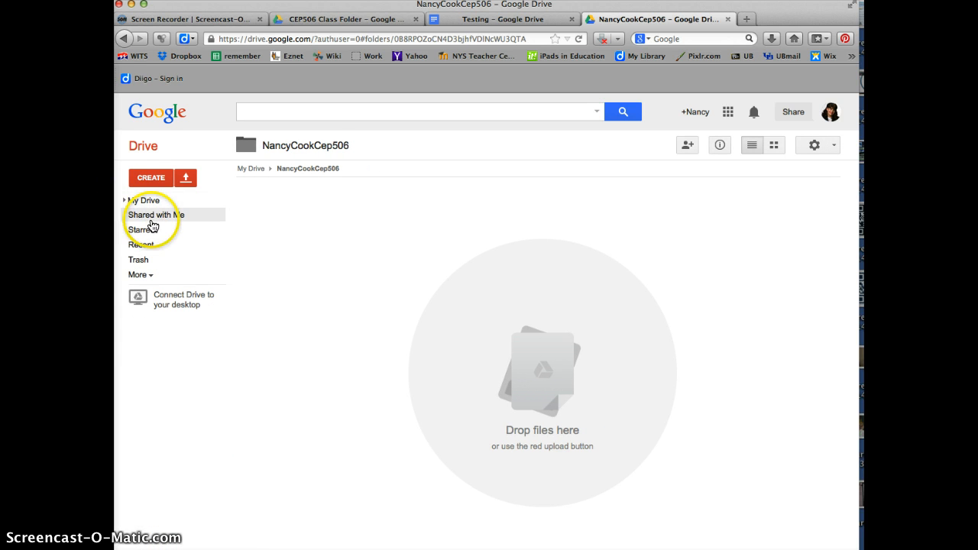
left_click(123, 201)
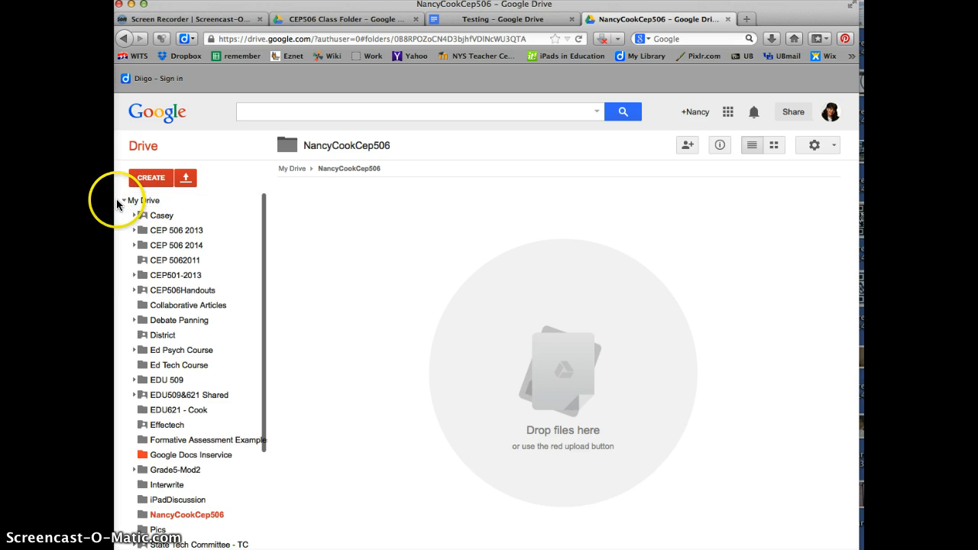
left_click(123, 201)
left_click(156, 219)
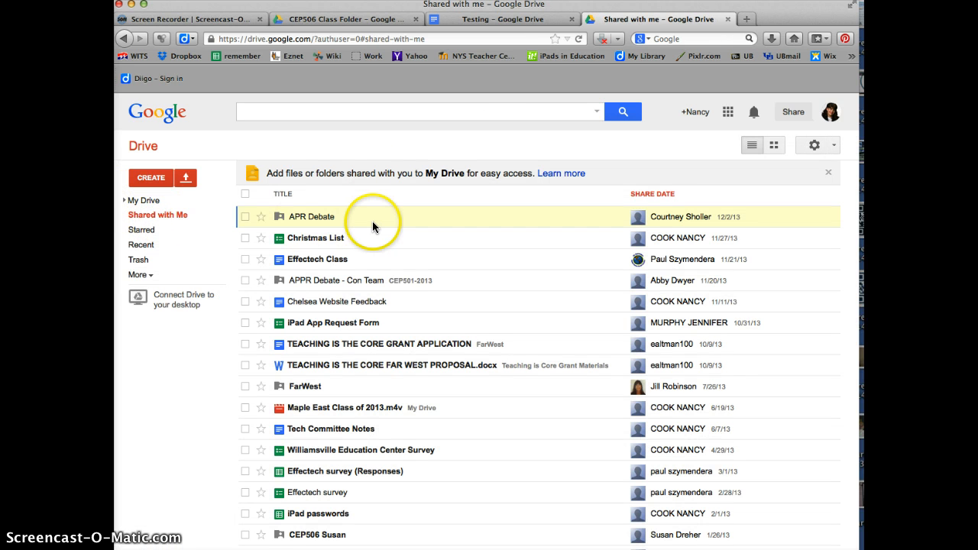
left_click(123, 203)
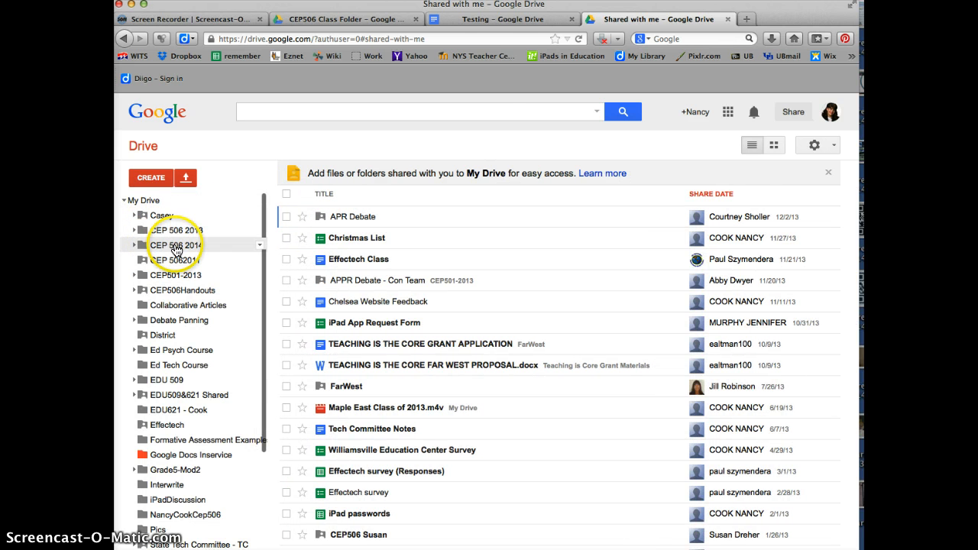
left_click(176, 247)
left_click(336, 254)
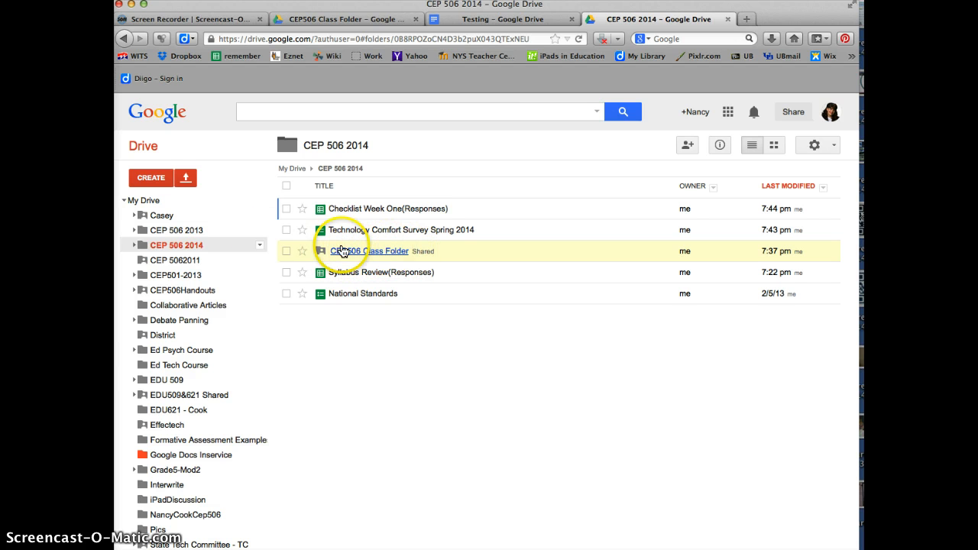
left_click(126, 203)
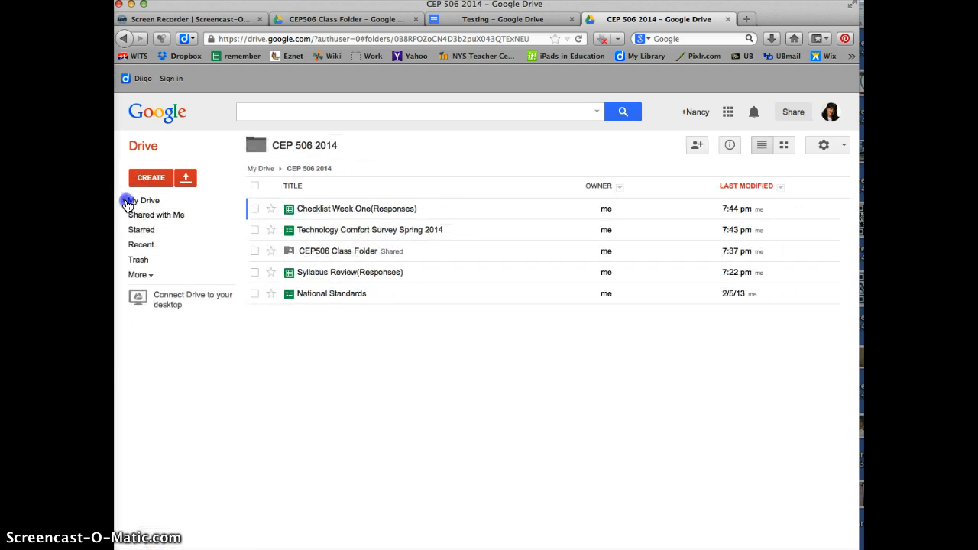
left_click(157, 215)
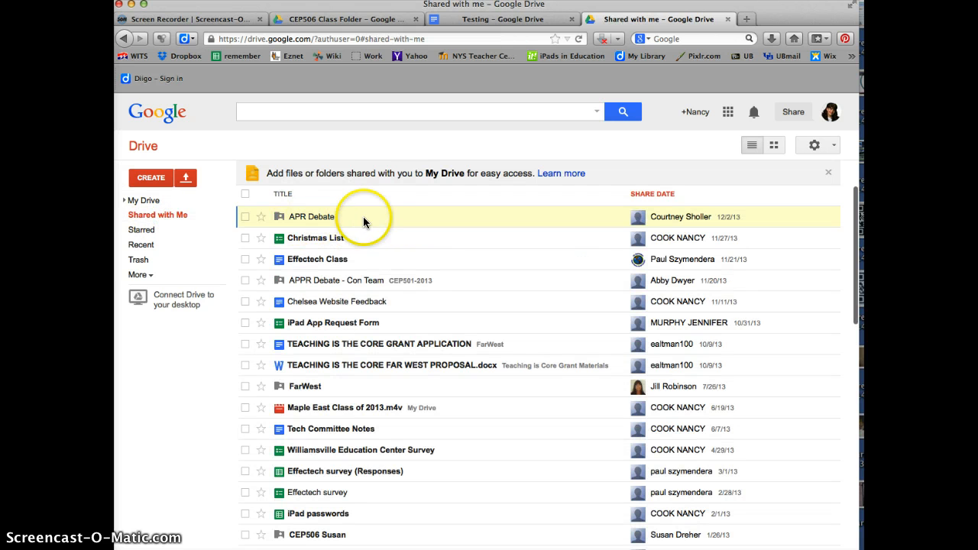
Step: Open CEP 506 2014 > CEP506 Class Folder, holding Testing and Gradual Release of Responsibility in Action
left_click(362, 216)
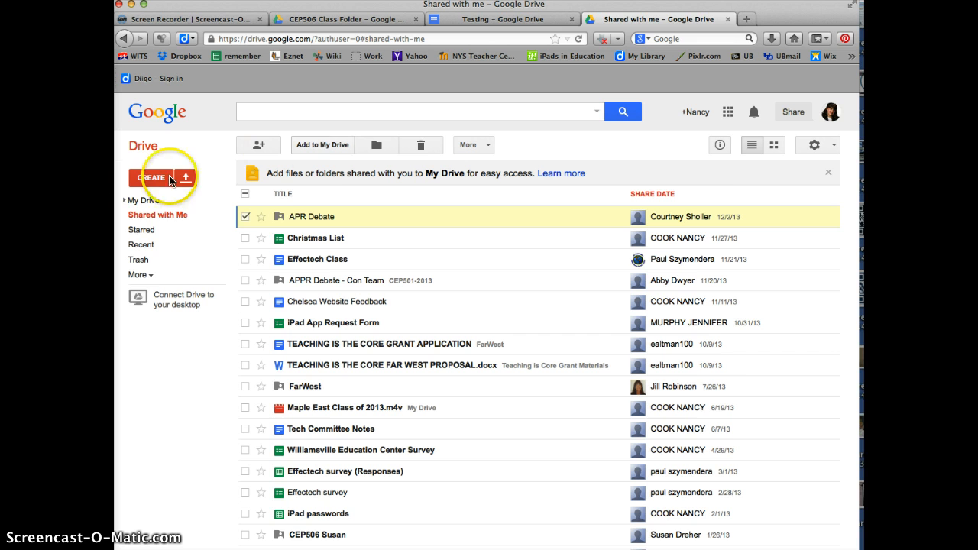
left_click(124, 200)
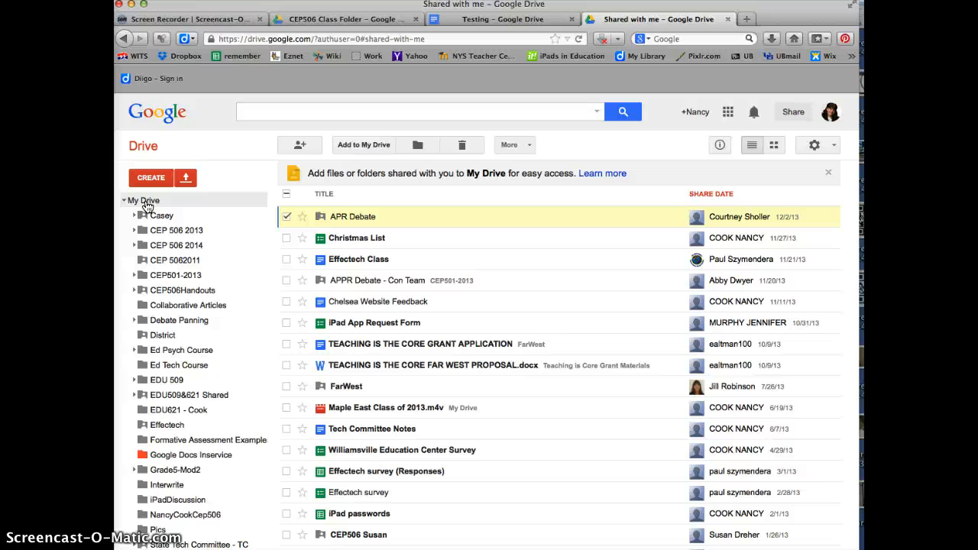
left_click(235, 484)
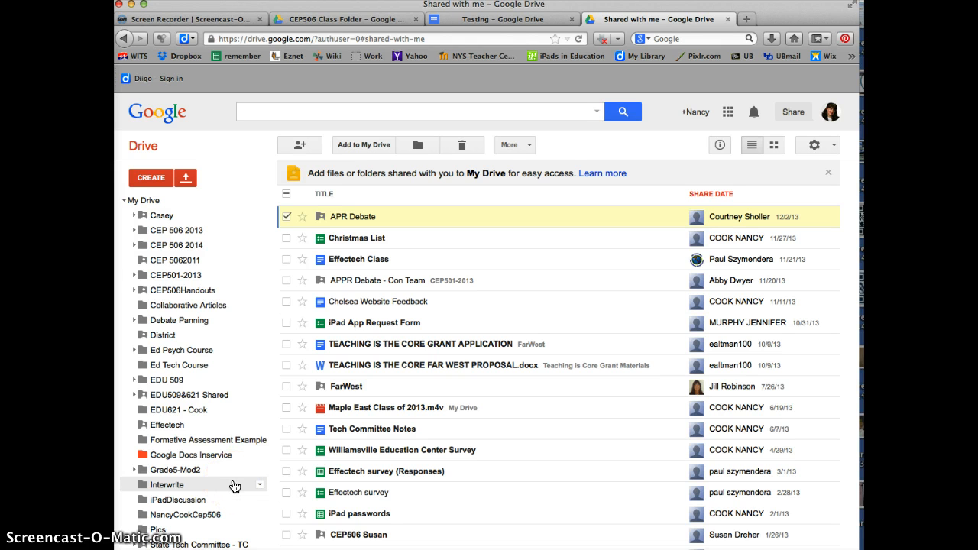
left_click(220, 514)
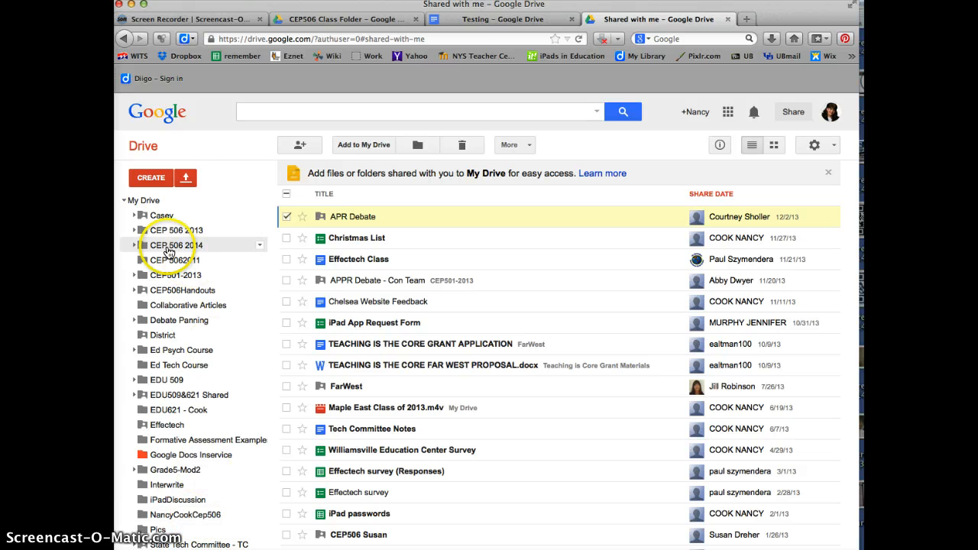
left_click(156, 206)
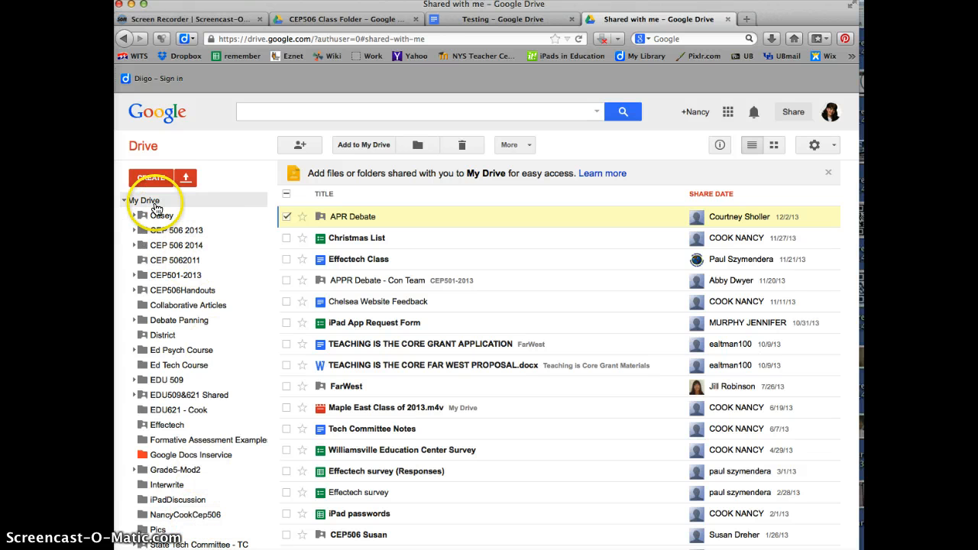
left_click(170, 245)
left_click(402, 259)
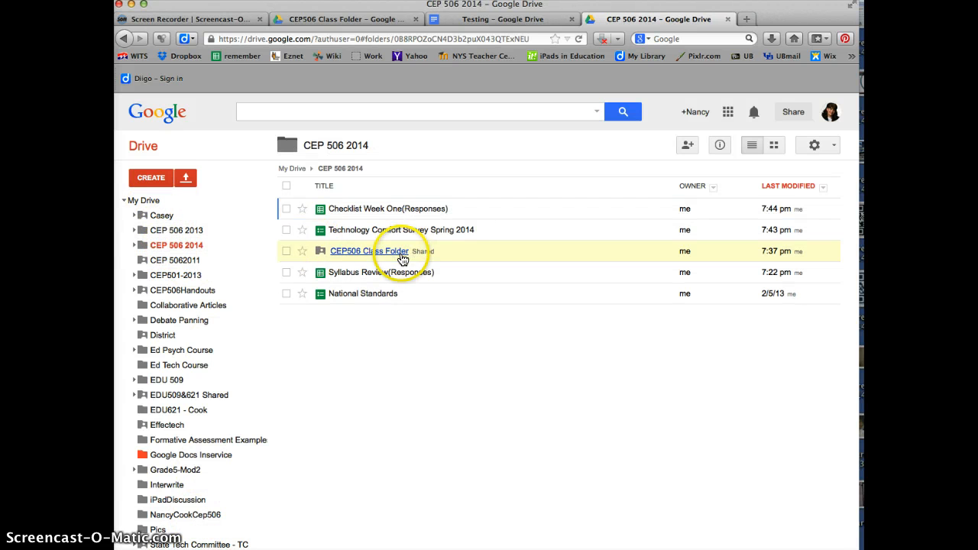
left_click(365, 255)
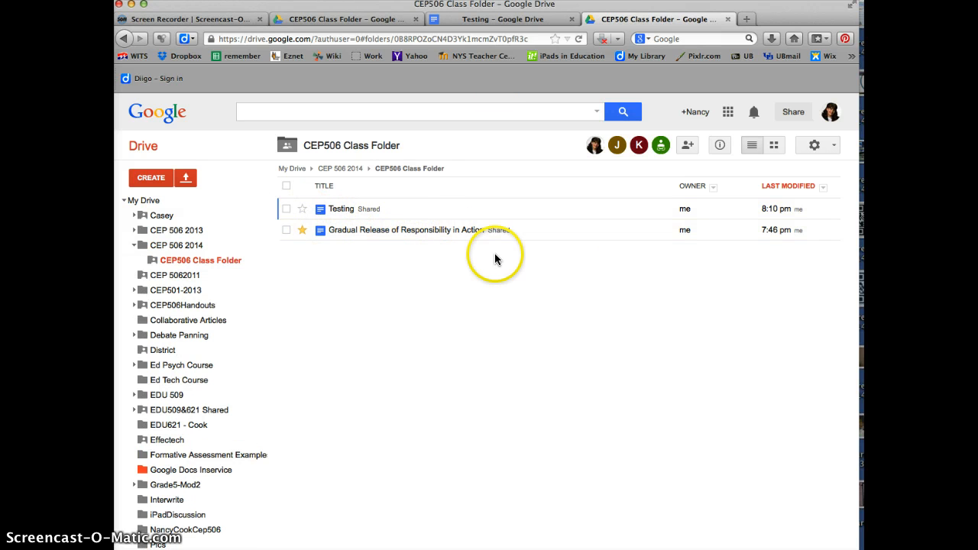
Step: Open the Gradual Release of Responsibility in Action document and go to its table
left_click(374, 235)
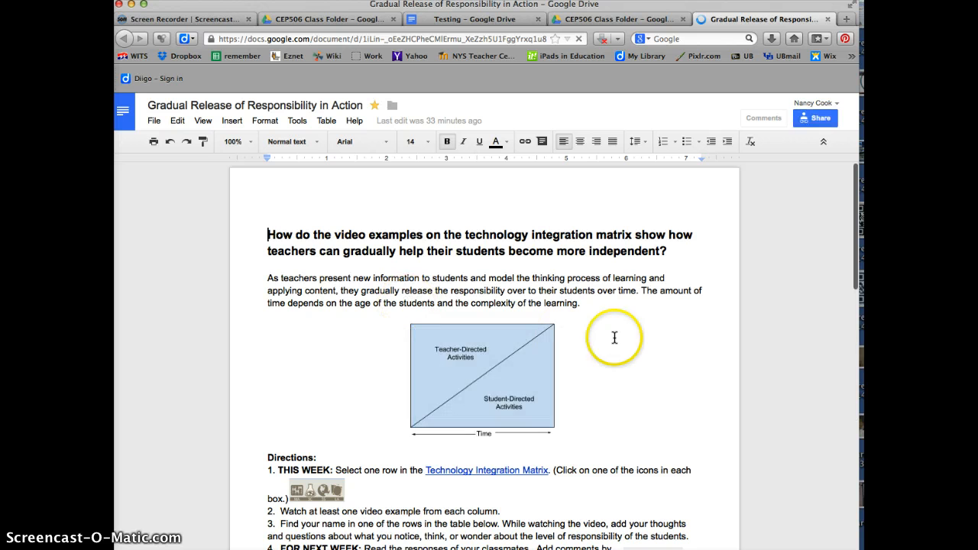
scroll(615, 336, "down", 3)
scroll(615, 336, "down", 3)
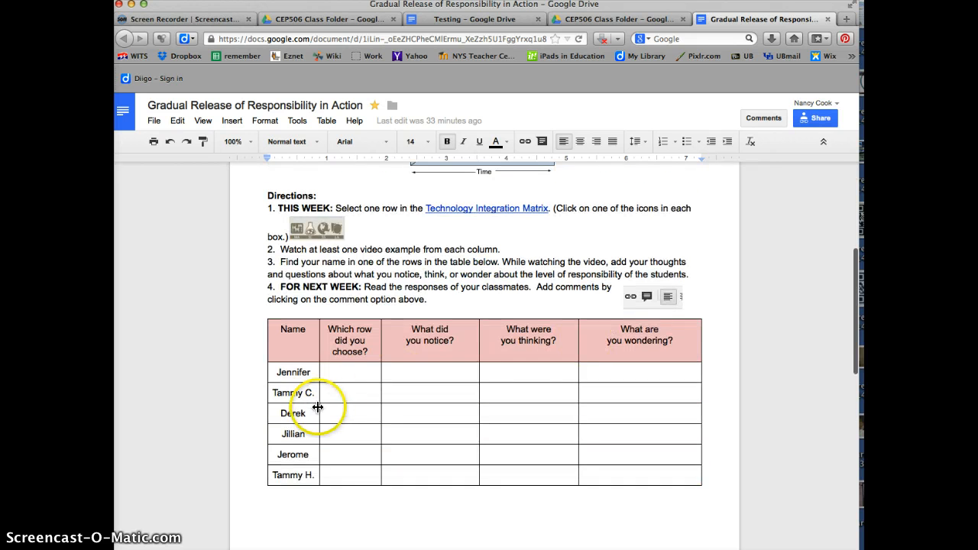
left_click(349, 374)
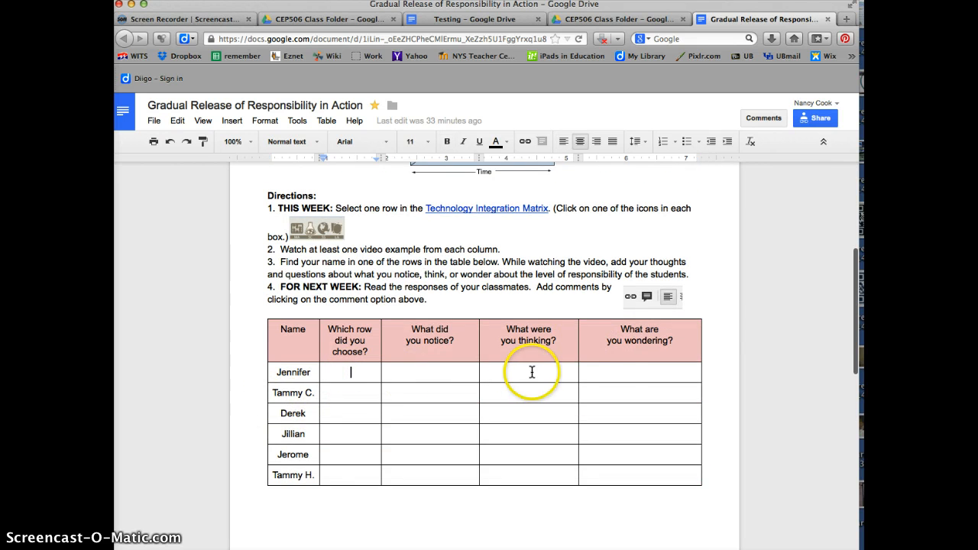
Step: Type 'jdklfjalfj' into the student's 'What did you notice?' cell and select it
scroll(611, 372, "up", 6)
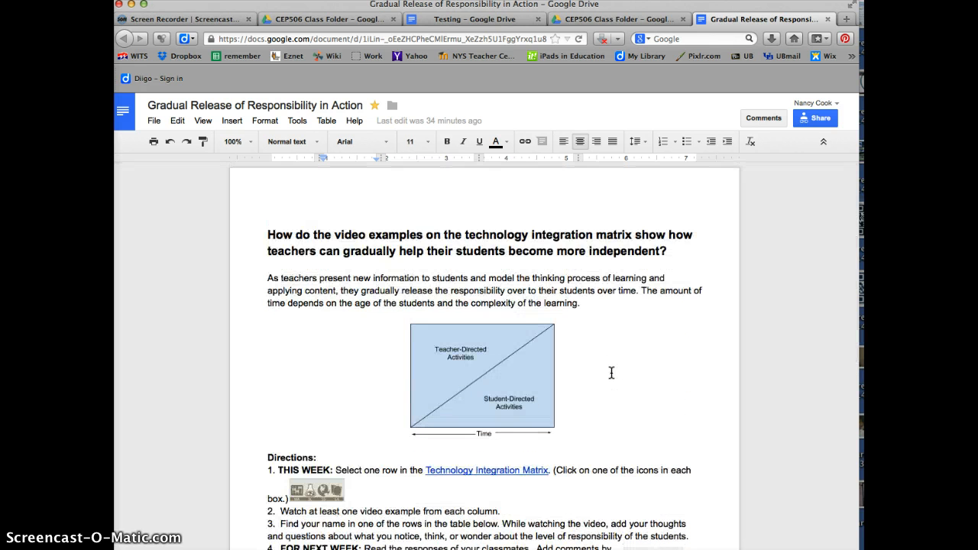
scroll(611, 372, "down", 4)
left_click(419, 474)
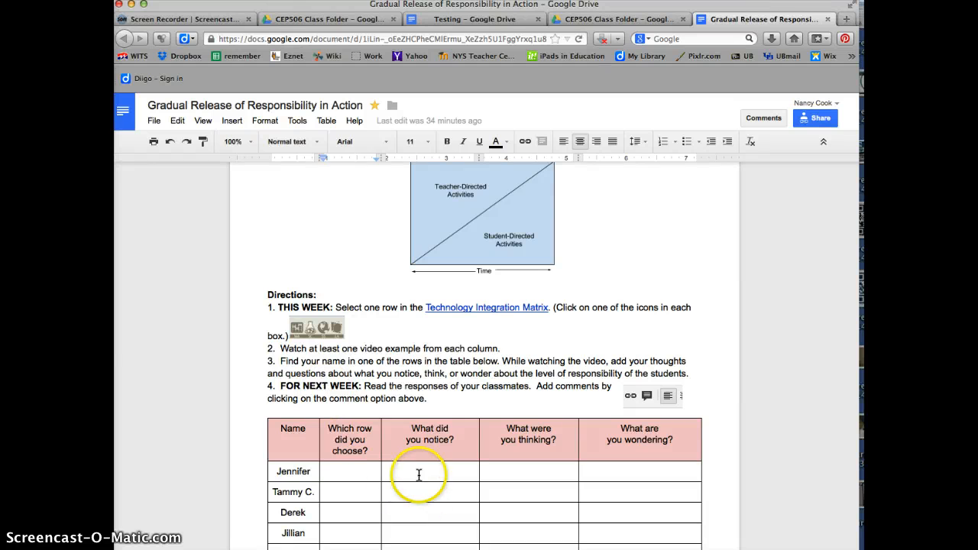
type("jdklfjalfj")
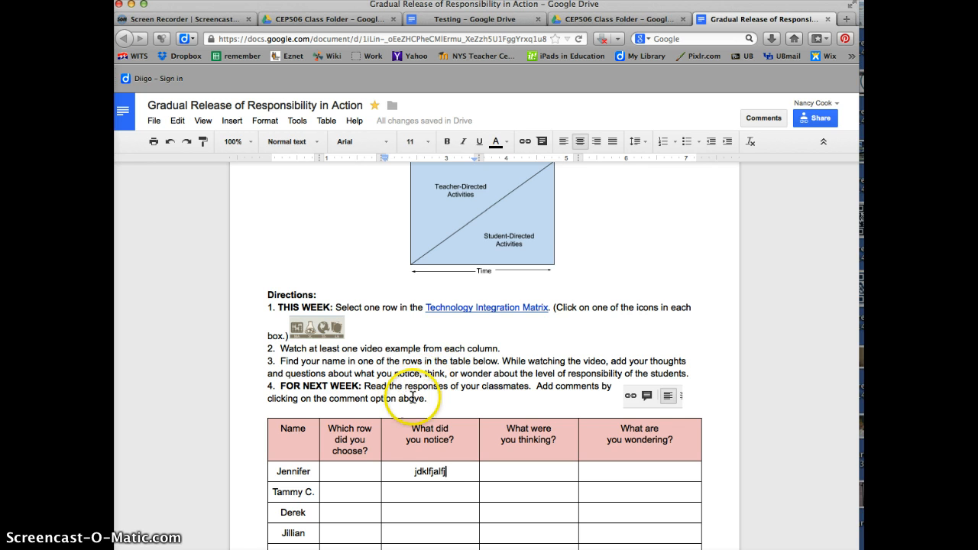
double_click(397, 469)
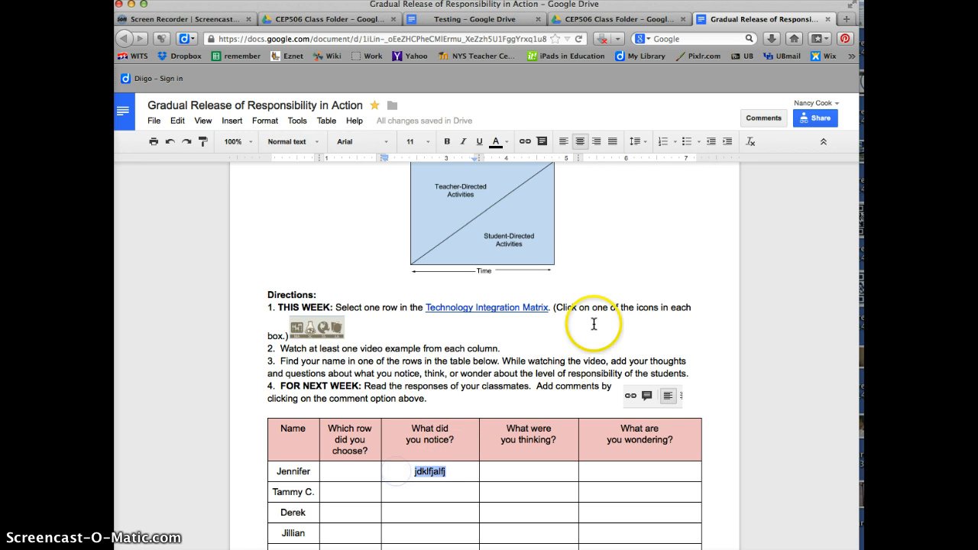
Step: Post the comment 'fjdakldf;ajklsdf' on the selected cell text, then return to the document top
left_click(761, 120)
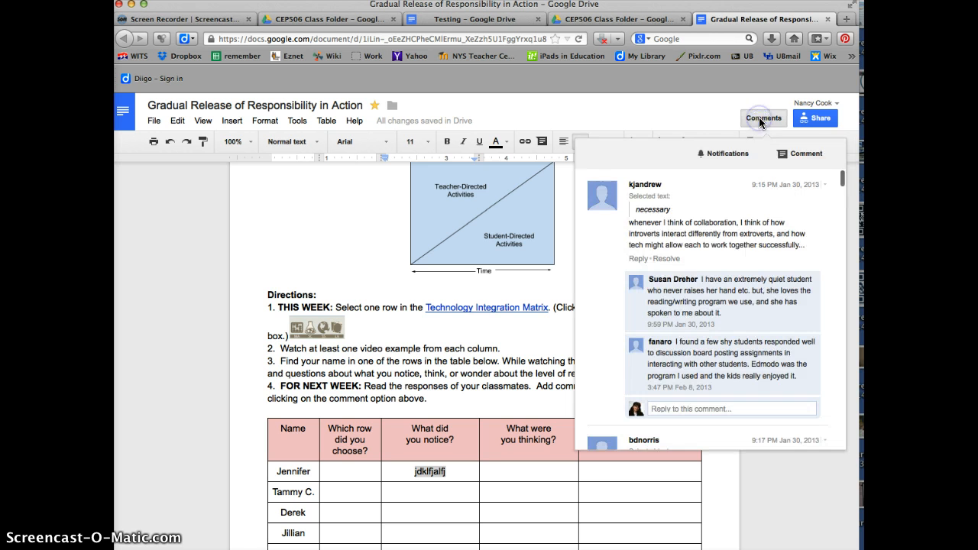
left_click(791, 157)
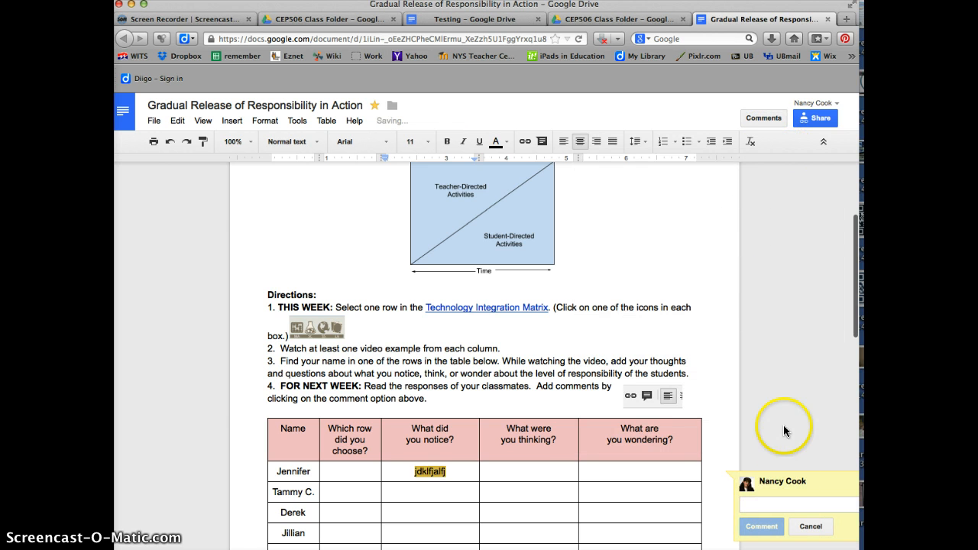
scroll(748, 404, "down", 3)
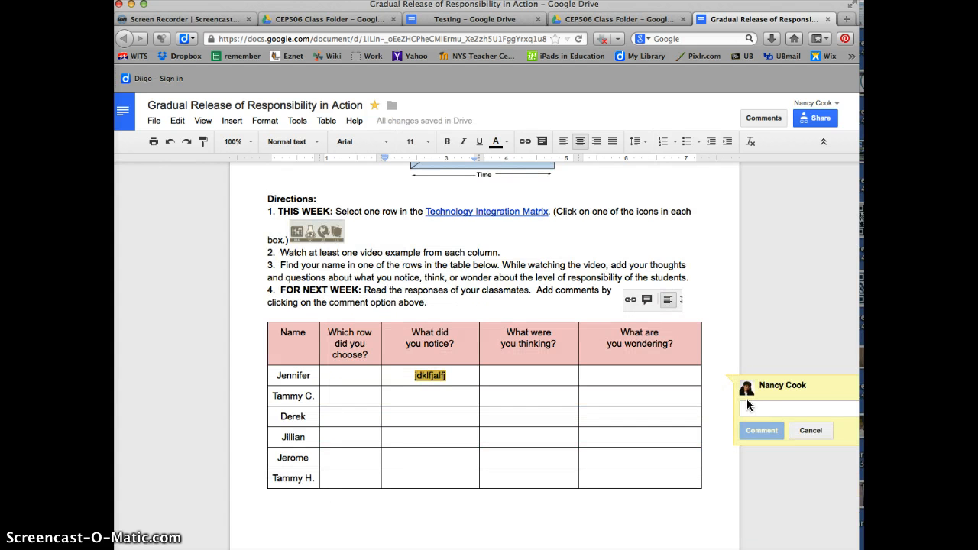
type("fjdakldf;ajklsdf")
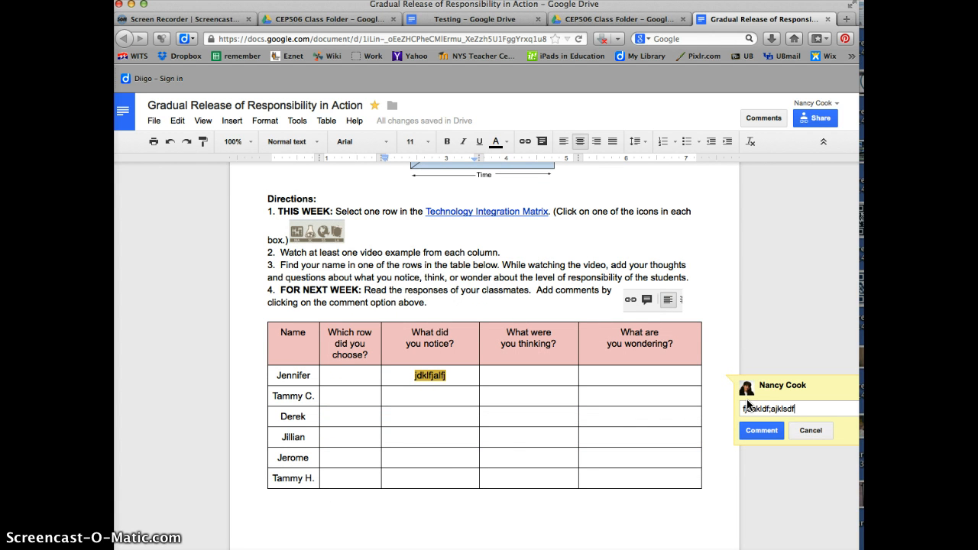
left_click(762, 430)
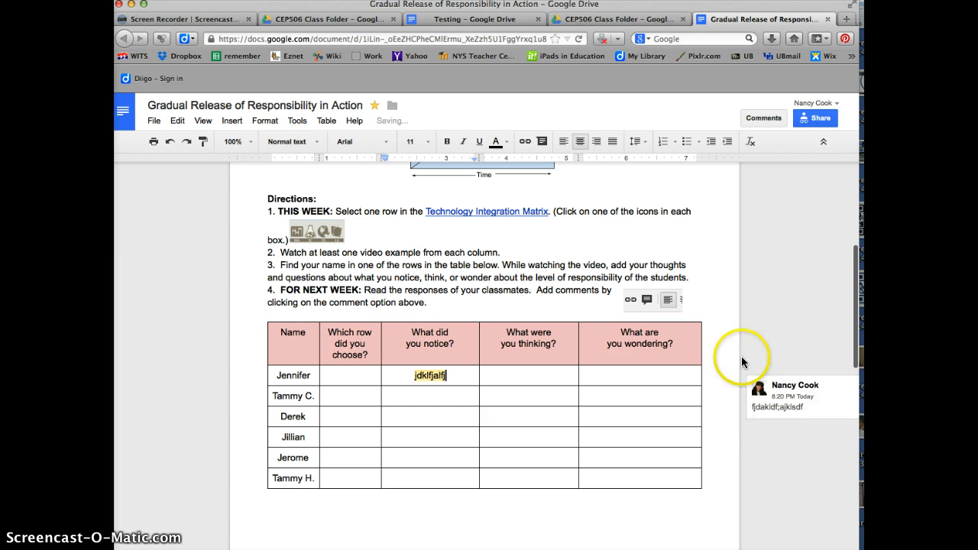
left_click(787, 401)
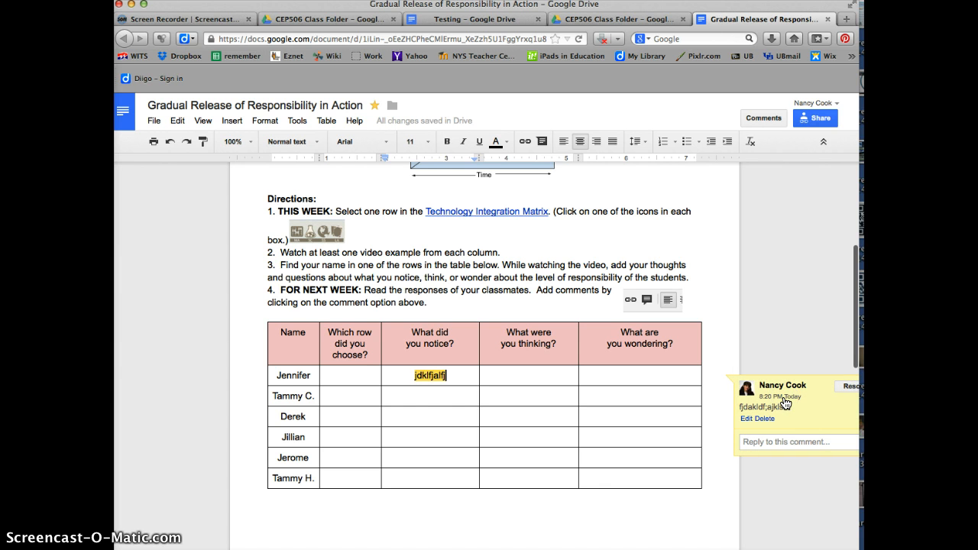
scroll(432, 412, "up", 5)
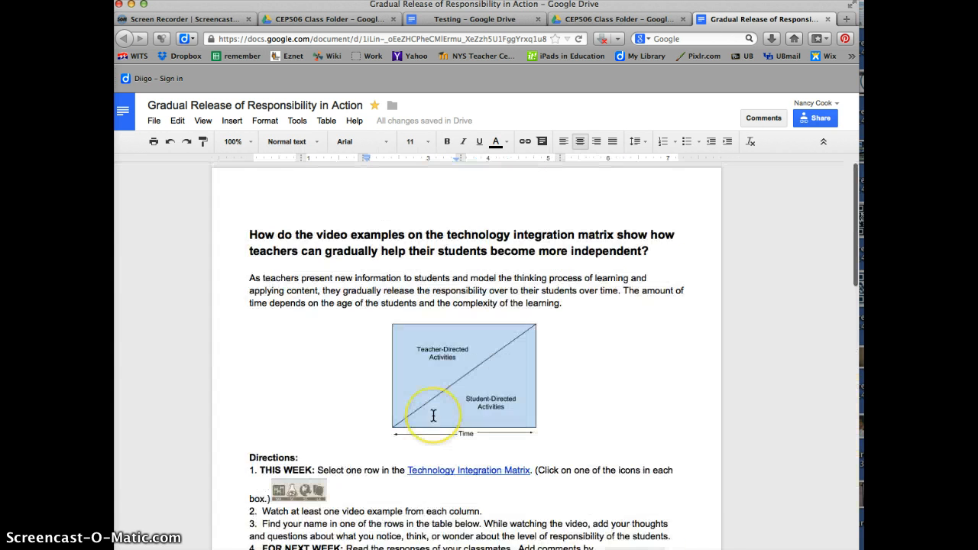
left_click(567, 401)
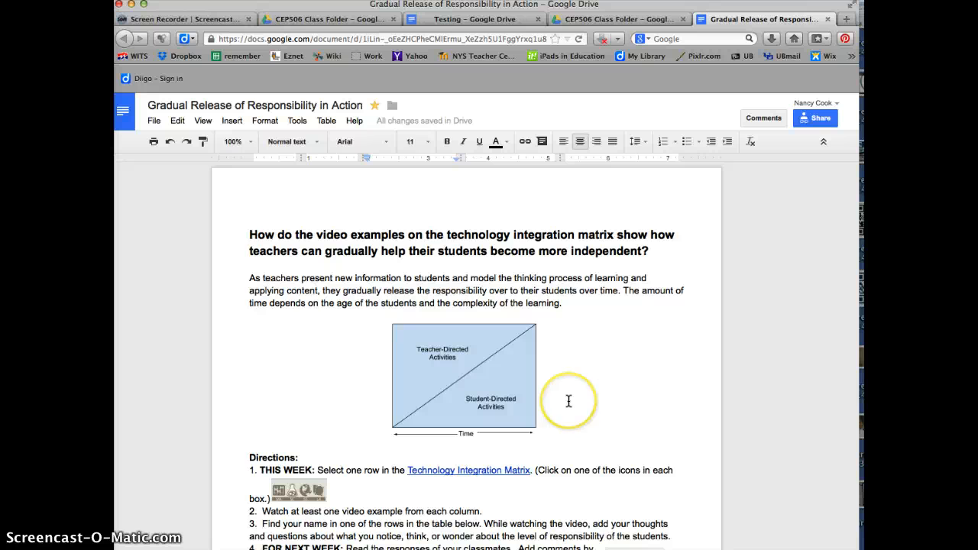